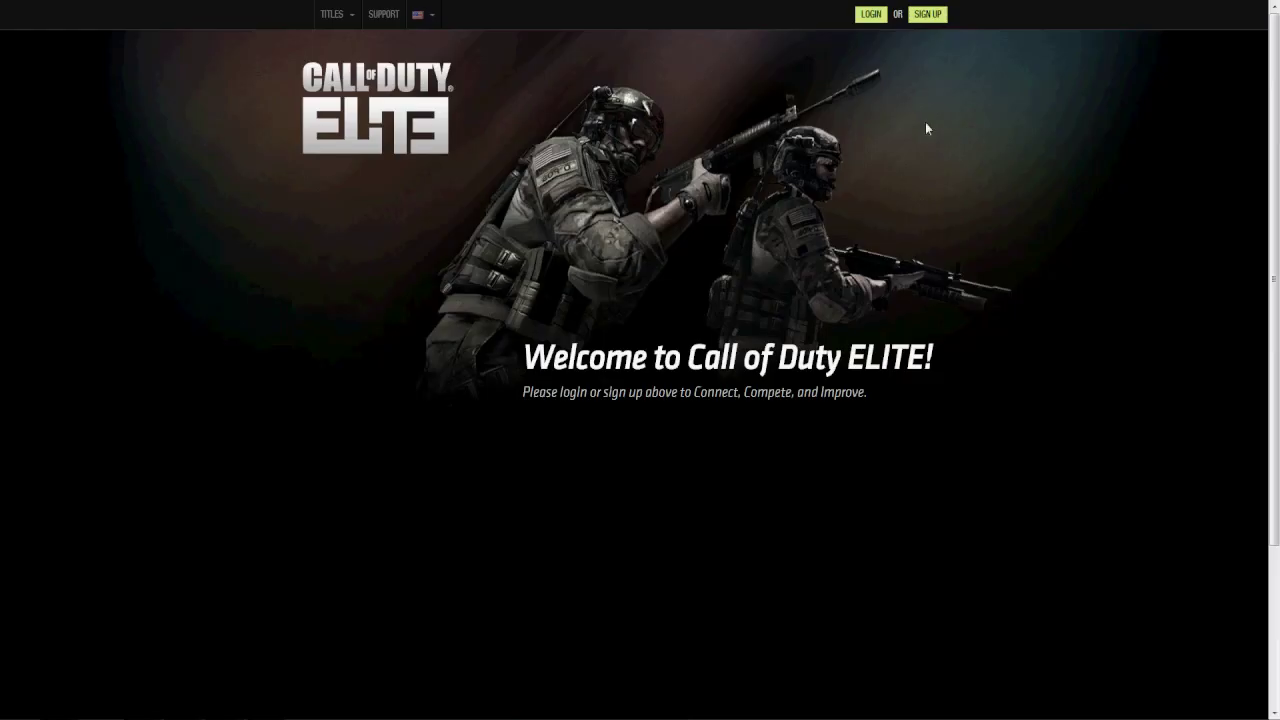
Log in and open the Basic Training challenges on the MW3 player card down to the Vandalism entry
click(871, 15)
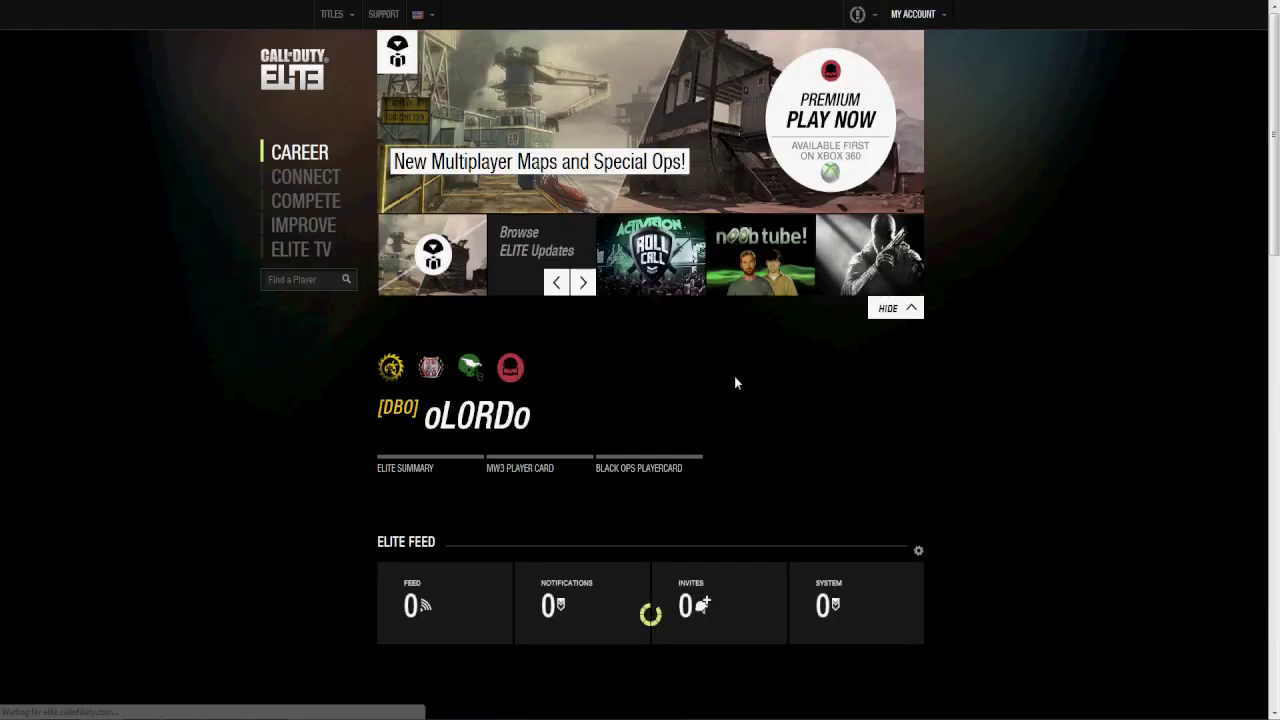
click(525, 465)
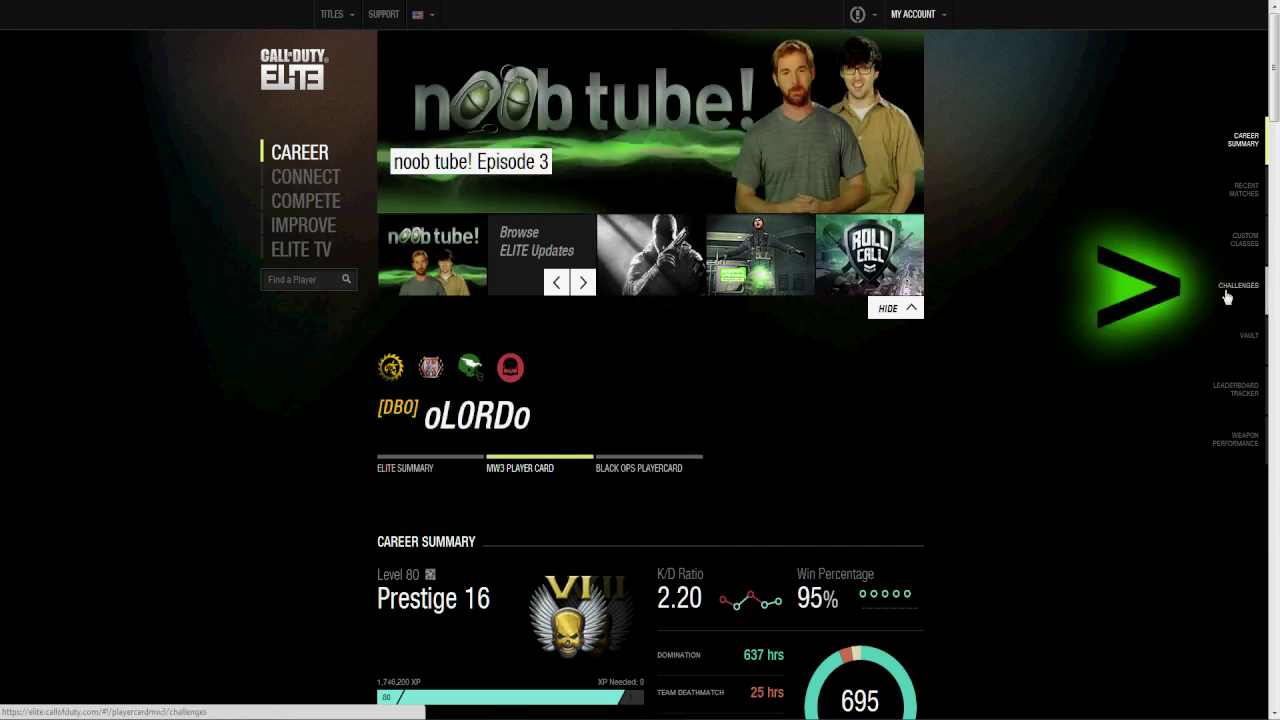
click(1226, 292)
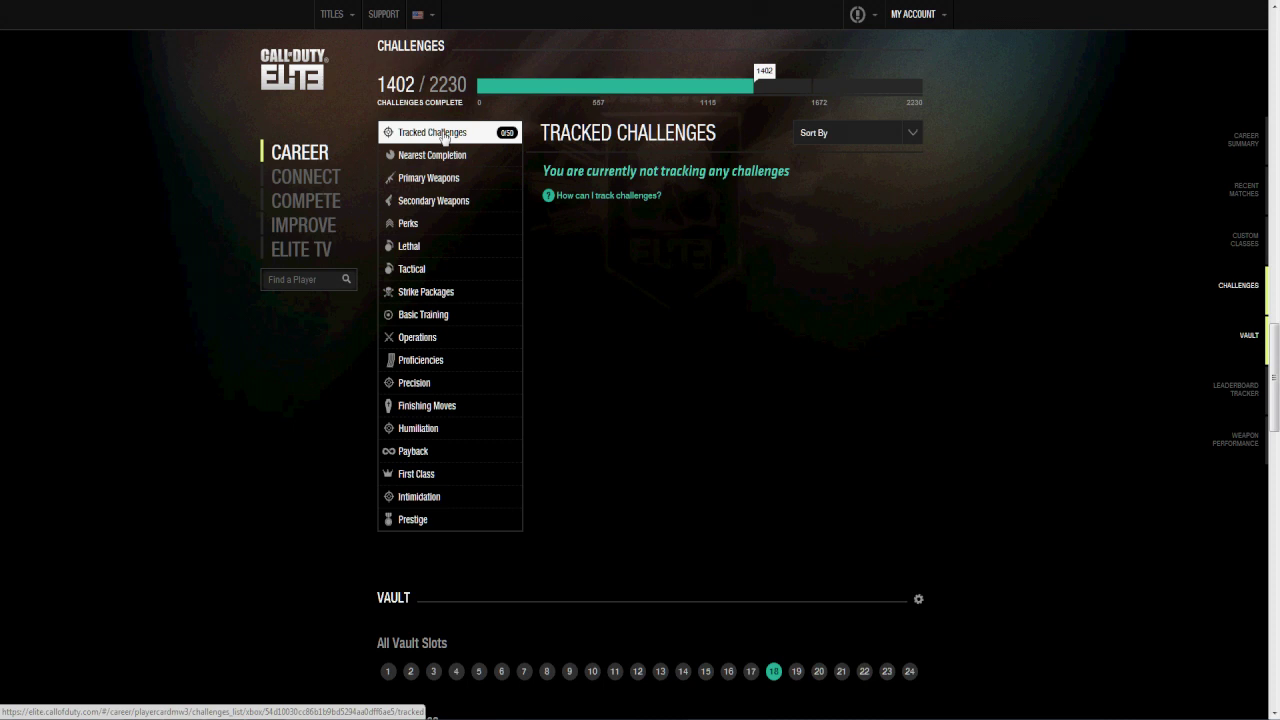
click(437, 318)
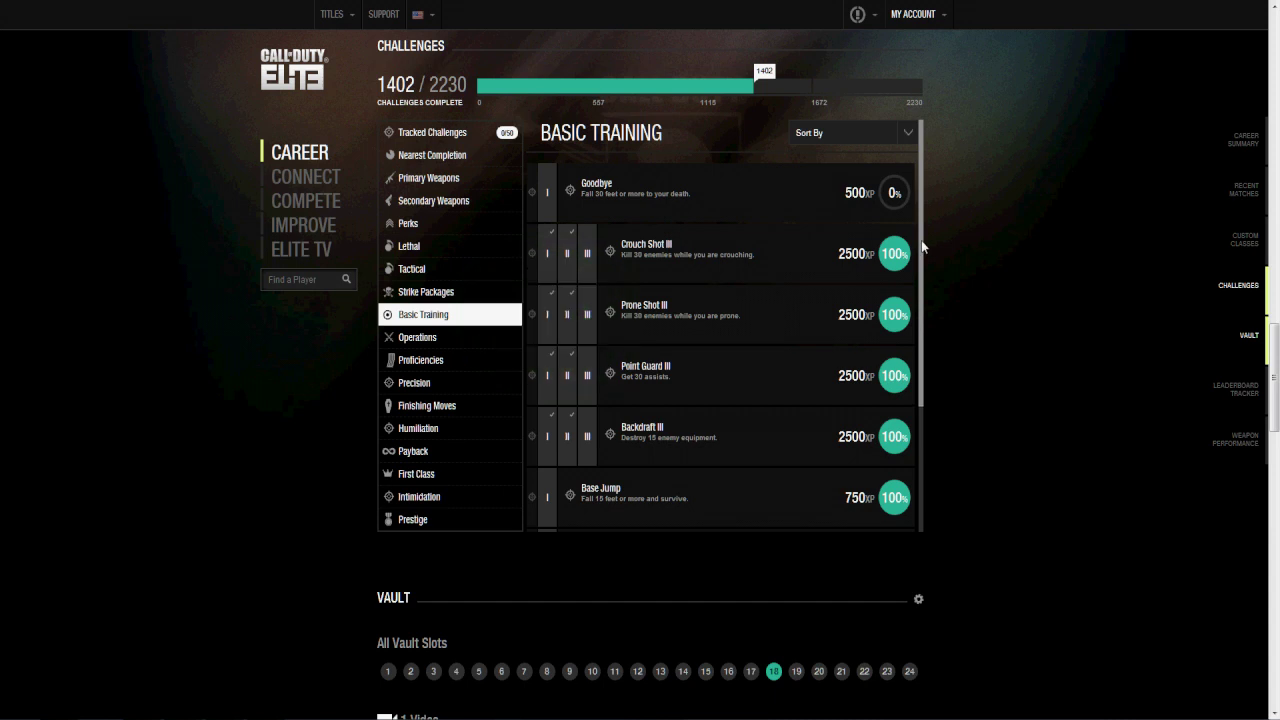
drag(924, 248, 952, 384)
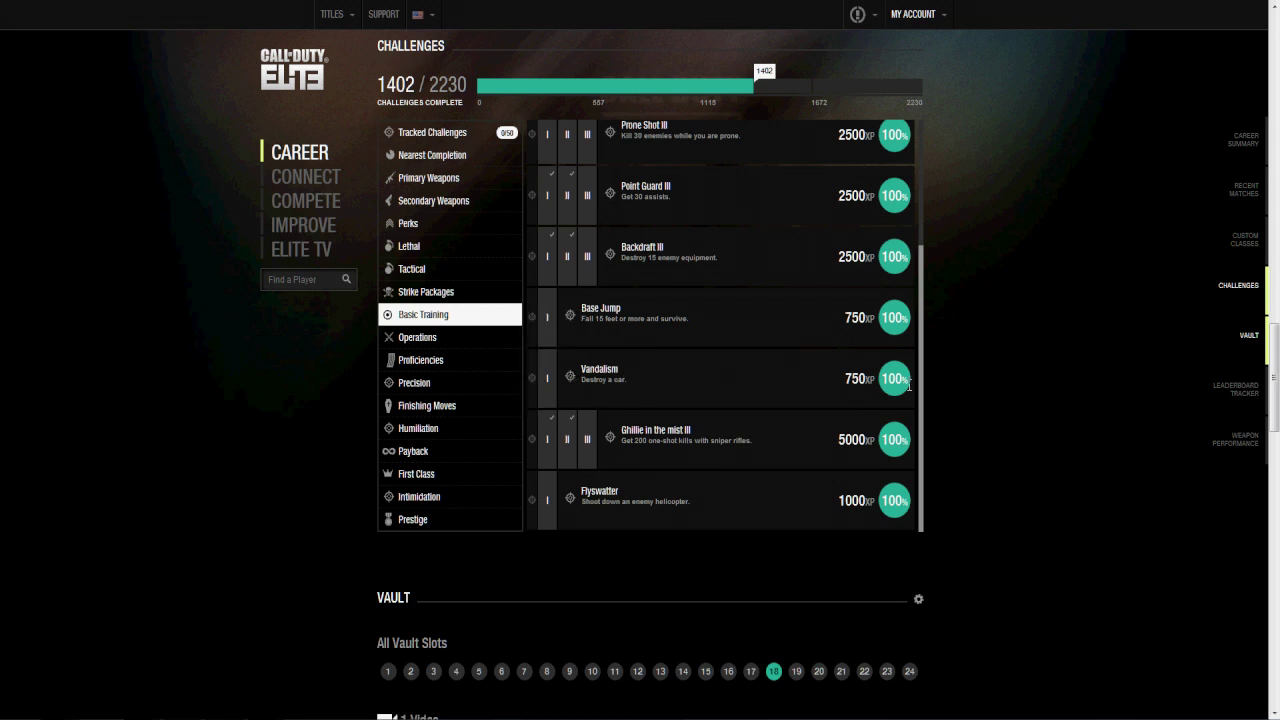
Inspect the page's code, search the elements for "vandalism" and expand the ch_vandalism list item in the basic training list
right_click(966, 377)
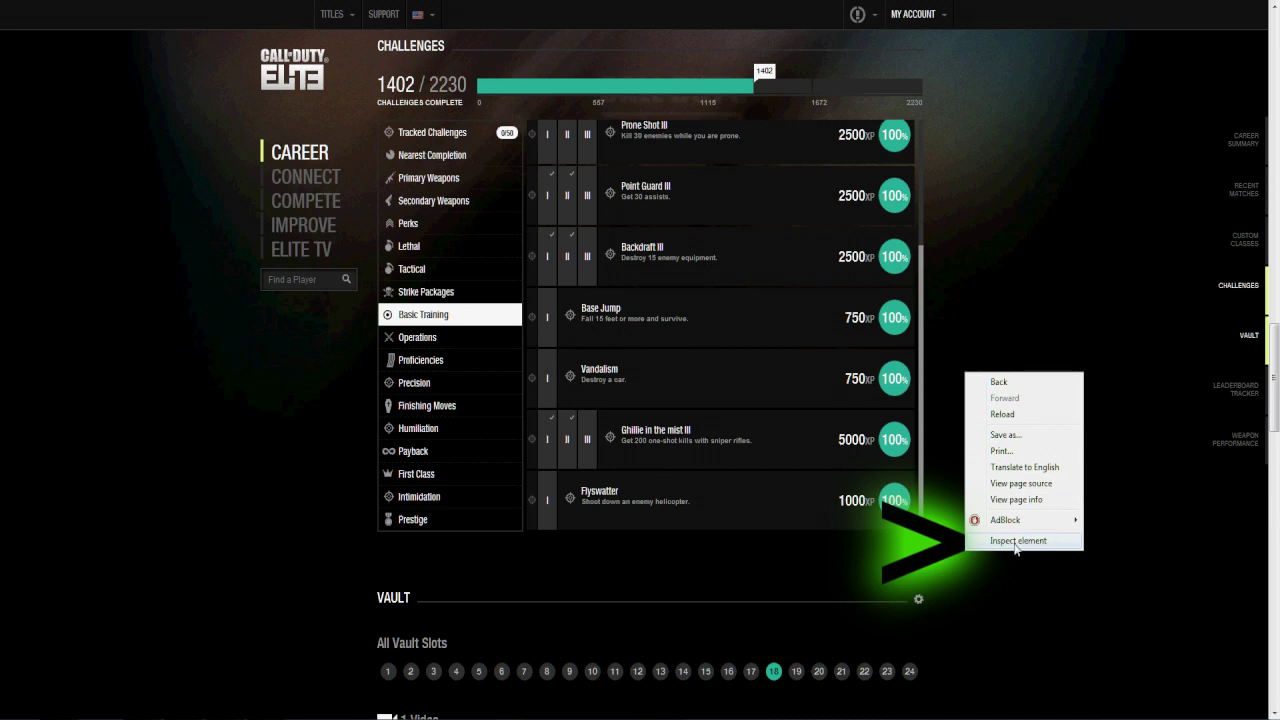
click(1017, 545)
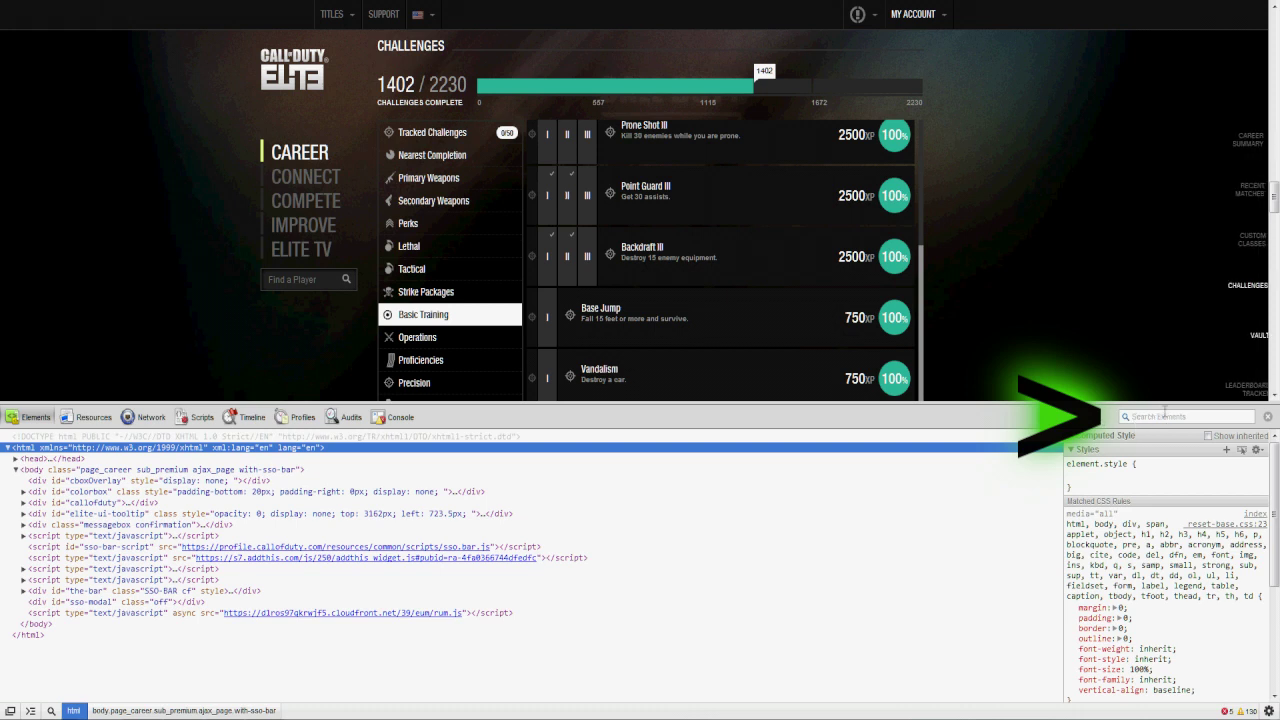
click(1157, 415)
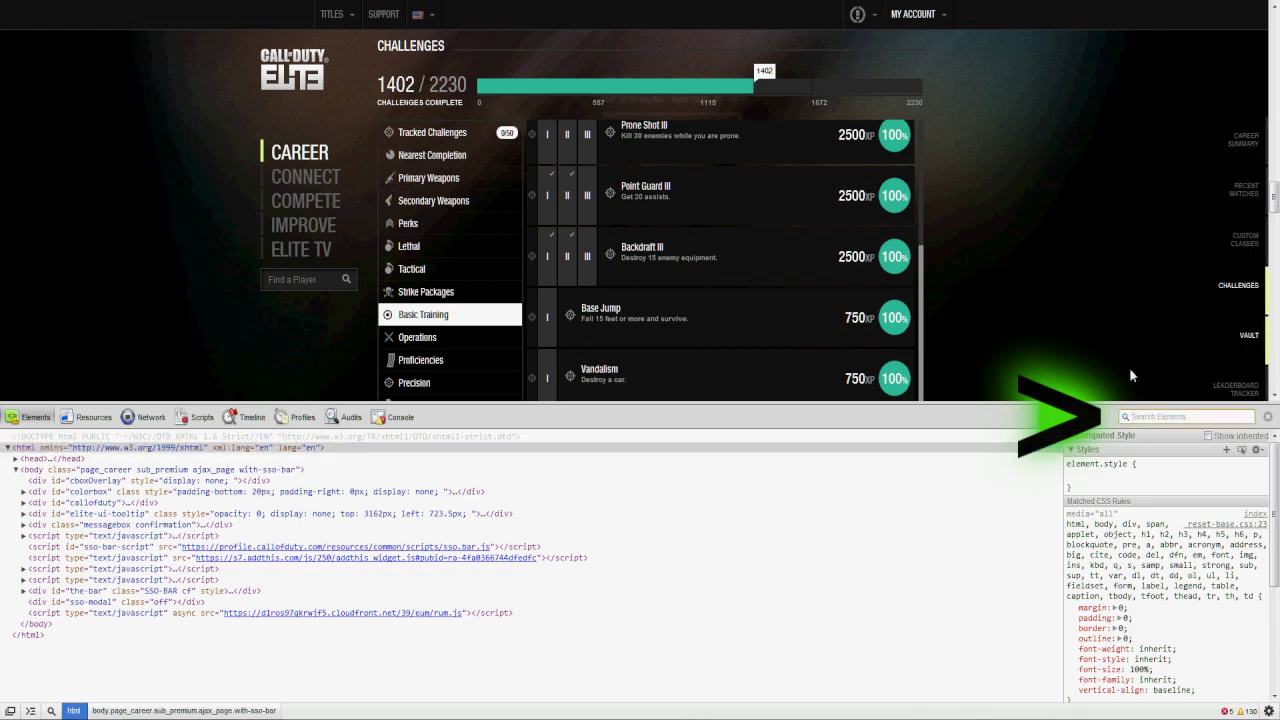
text(vandalism)
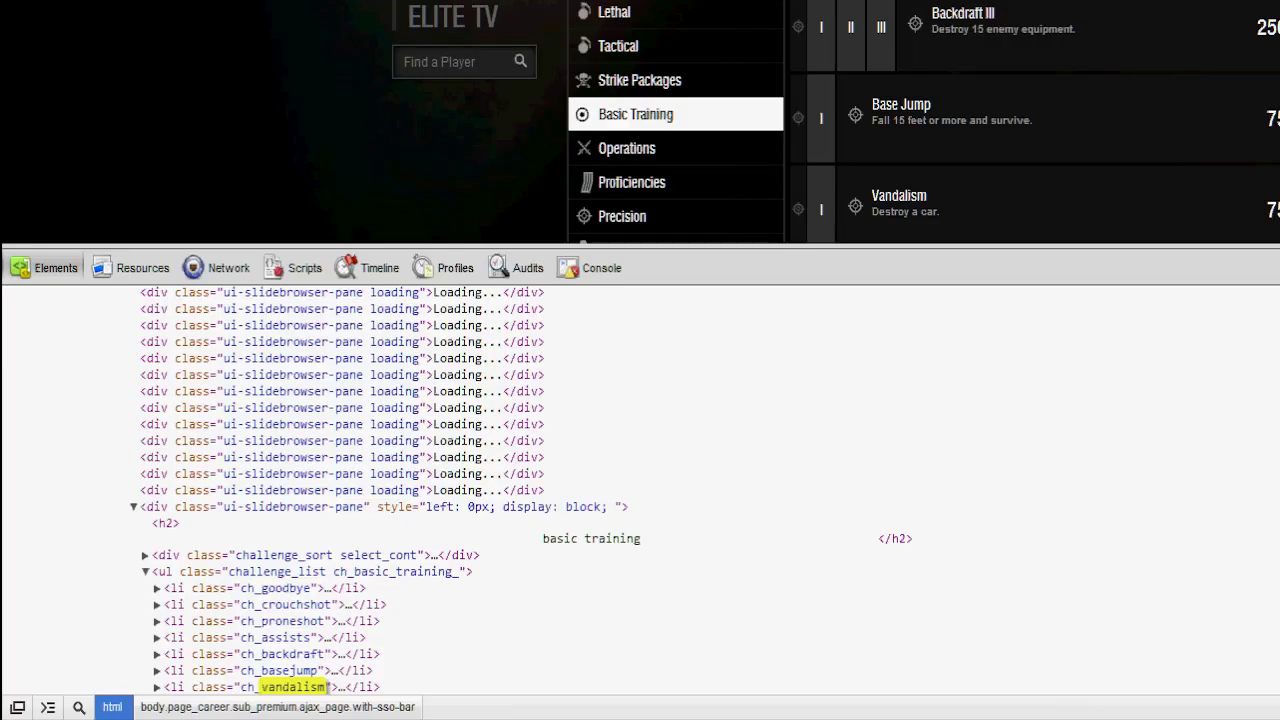
scroll(688, 493, down, 4)
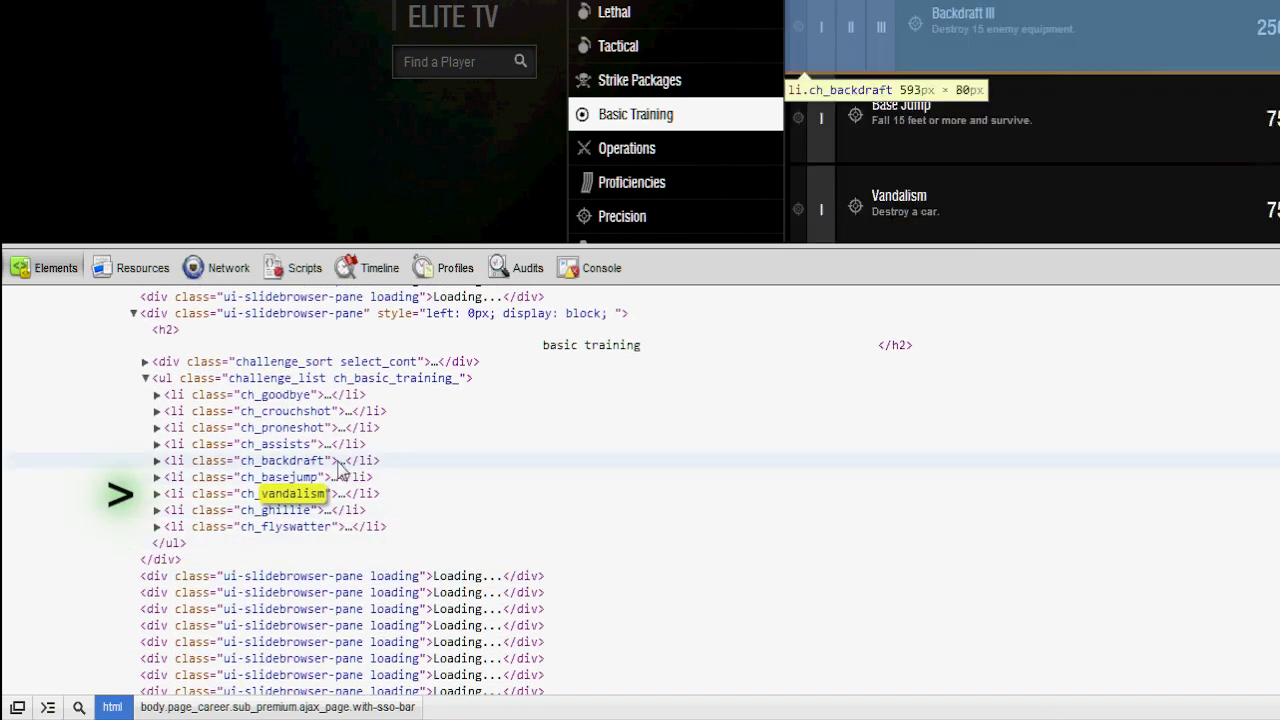
click(298, 495)
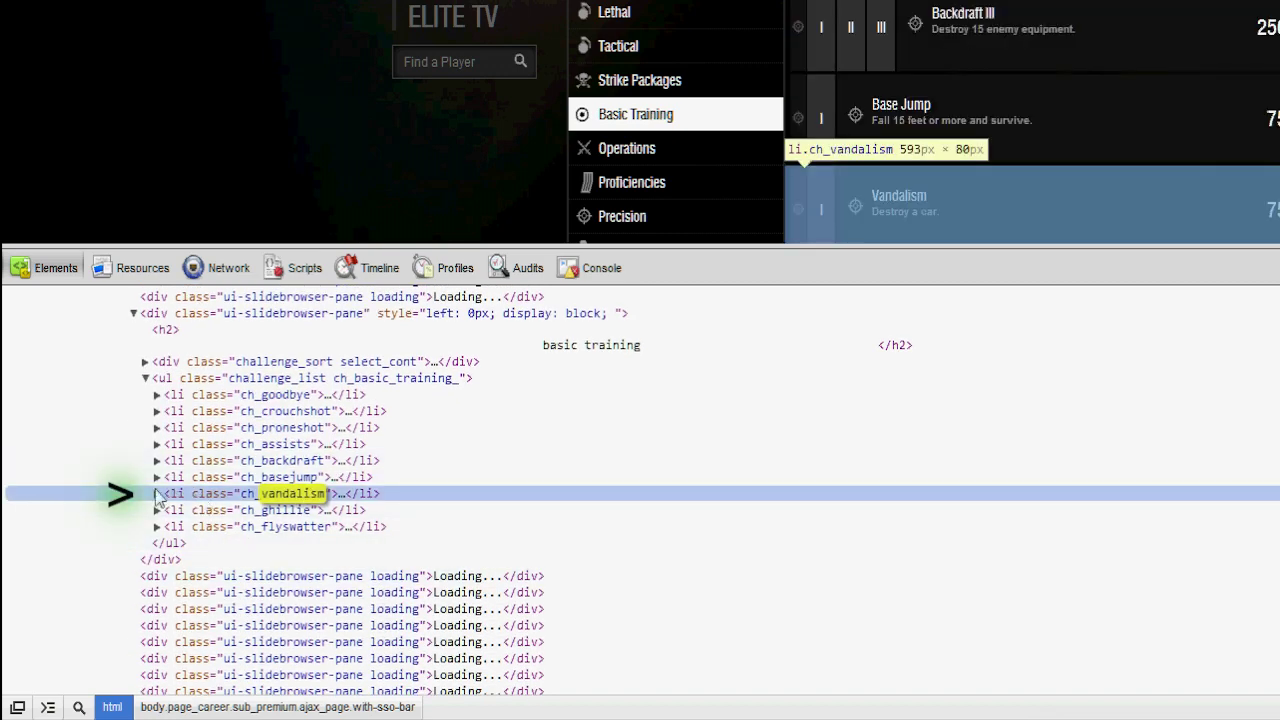
click(156, 494)
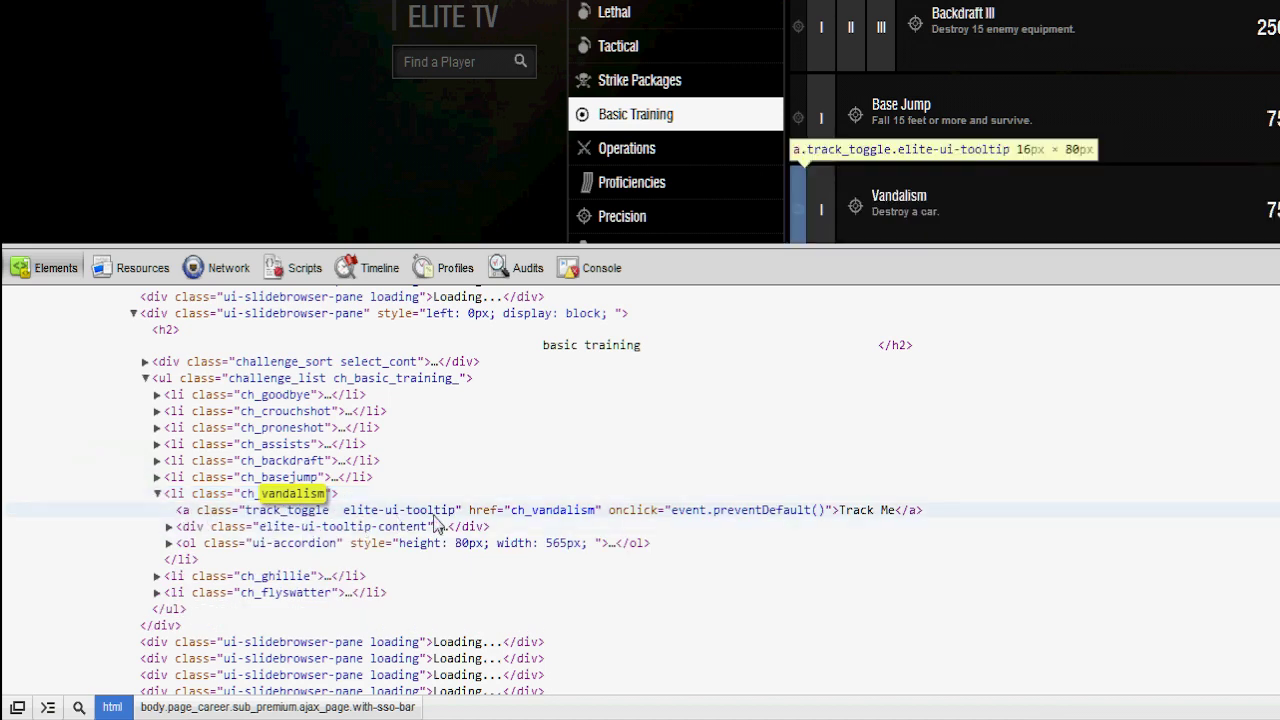
Change the href attribute of the Track Me link inside the ch_vandalism list item to "ch_nuke"
click(559, 516)
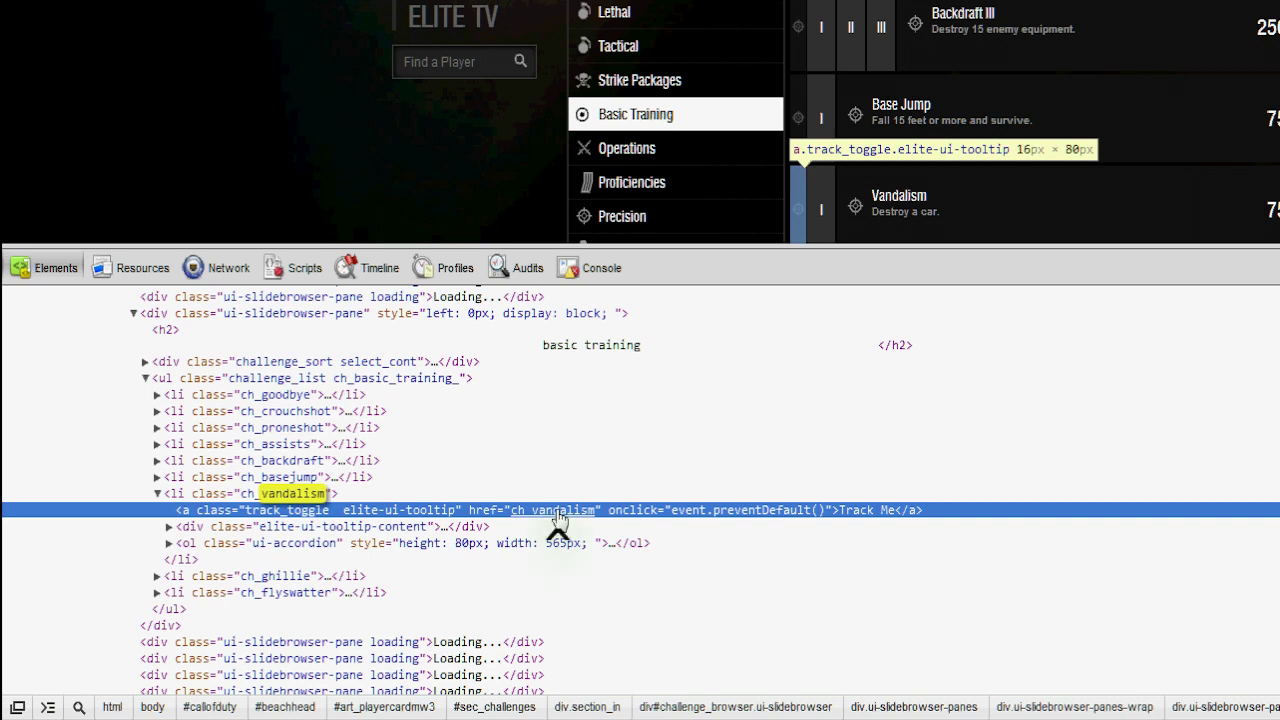
right_click(559, 518)
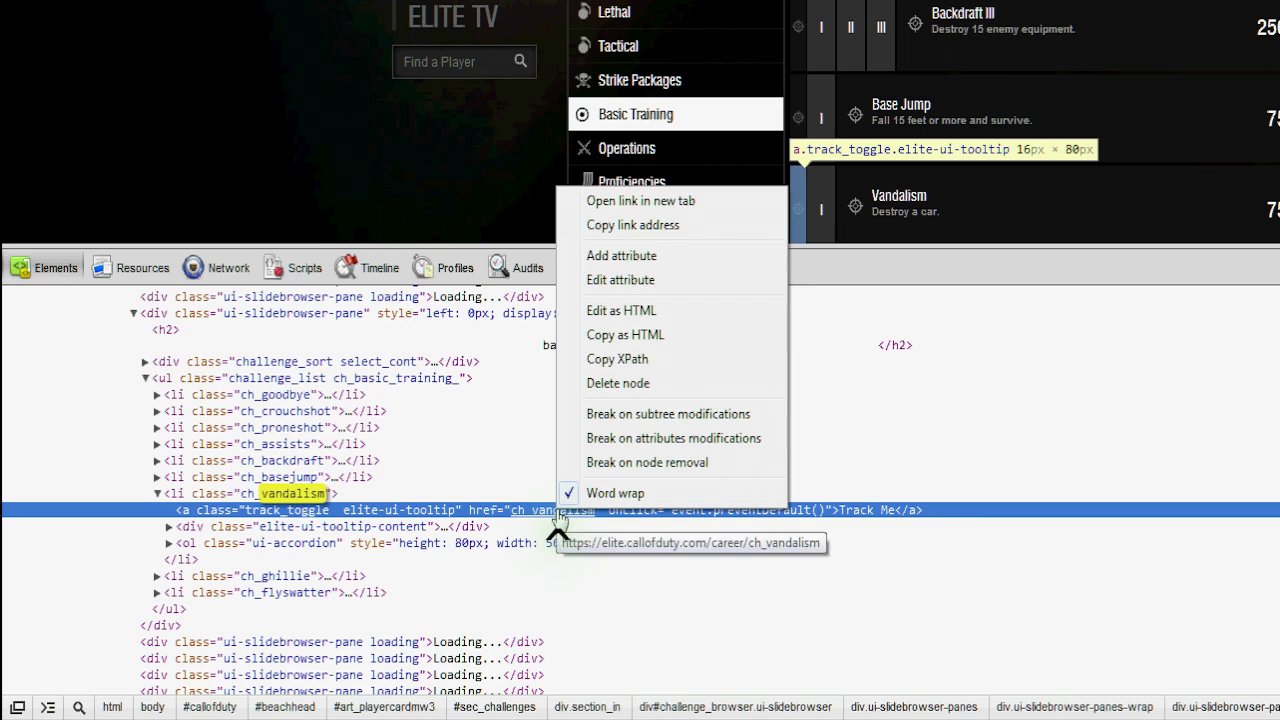
click(626, 284)
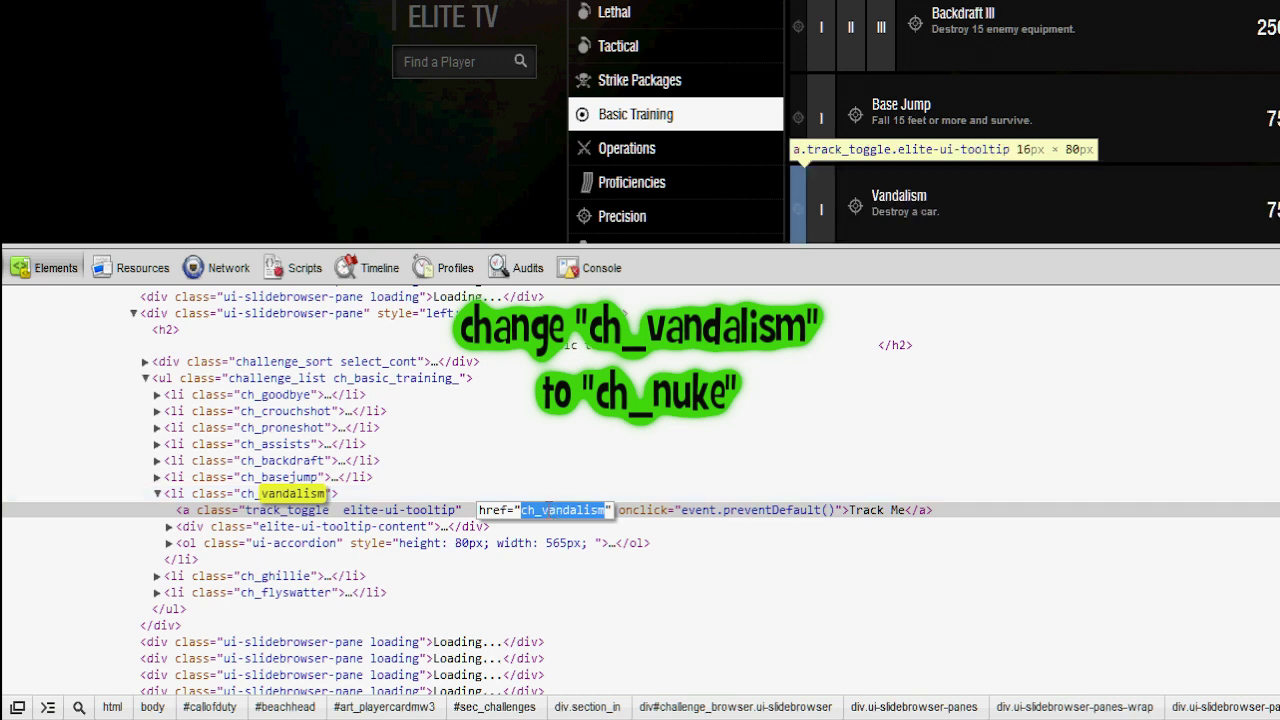
click(586, 509)
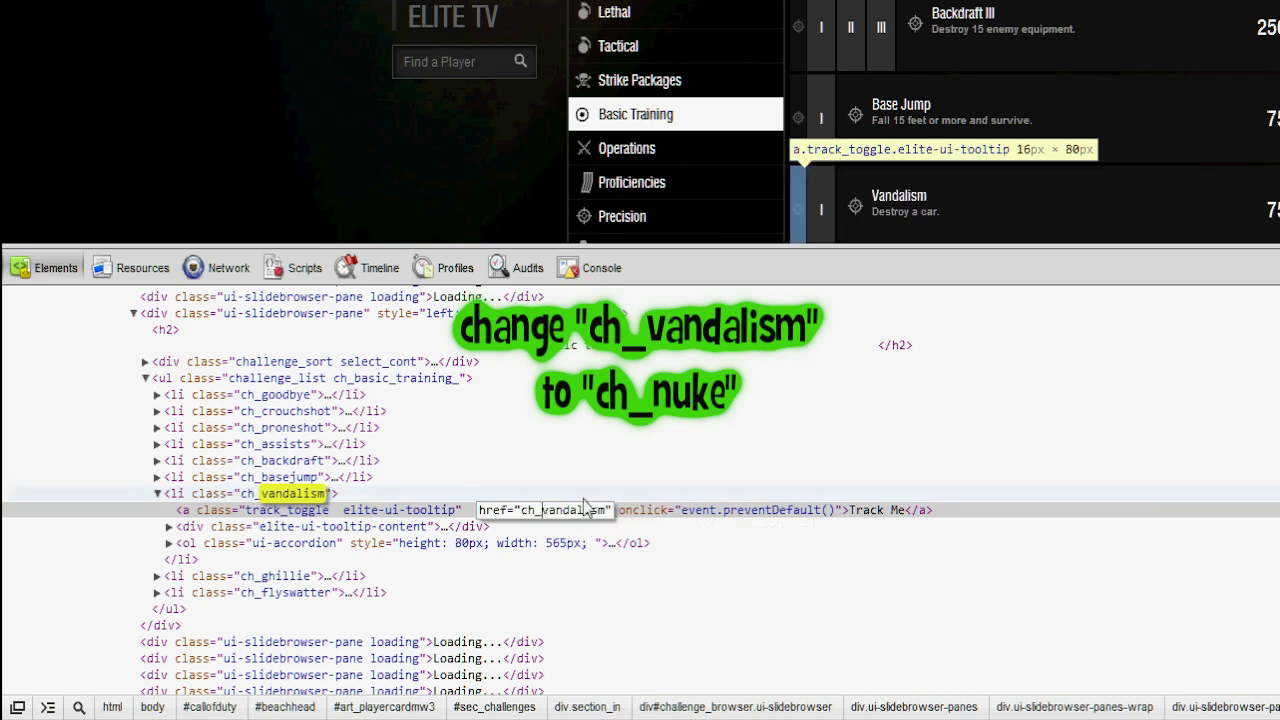
key(BackSpace)
key(BackSpace)
key(BackSpace)
key(BackSpace)
key(BackSpace)
key(BackSpace)
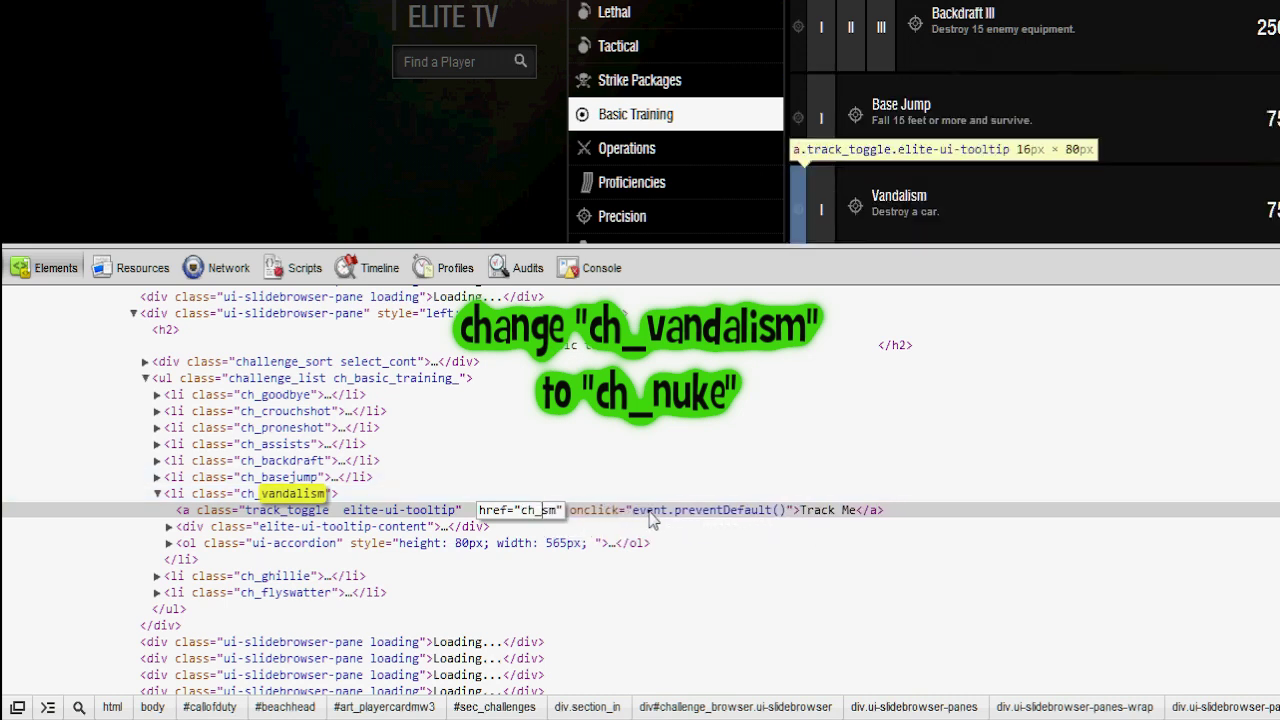
key(Delete)
key(Delete)
text(nuke)
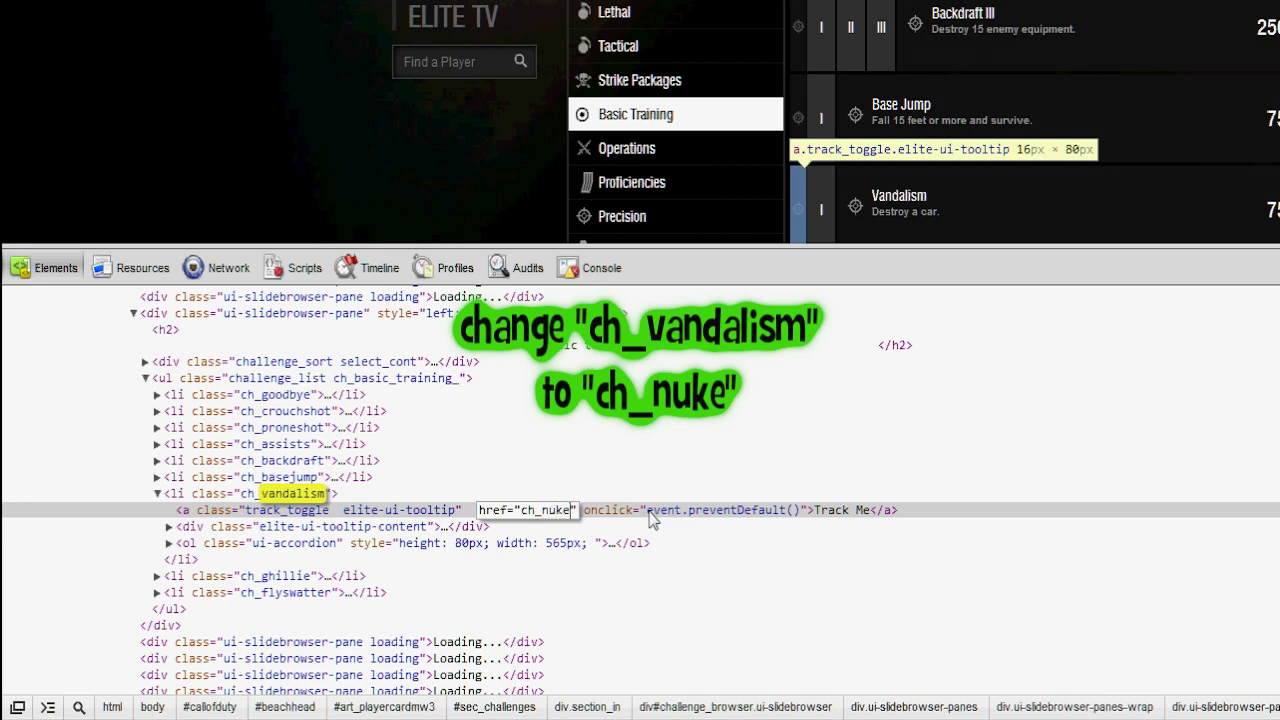
key(Return)
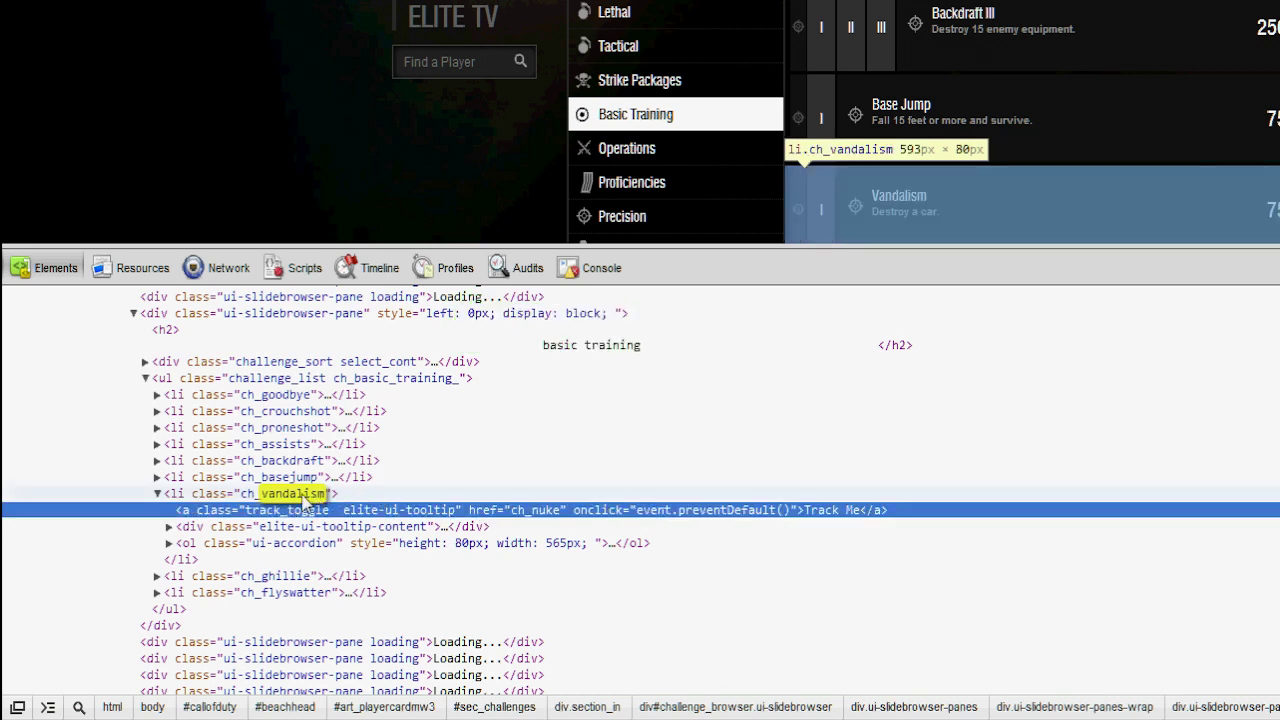
Change the class attribute of the parent ch_vandalism list item to "ch_nuke"
right_click(303, 497)
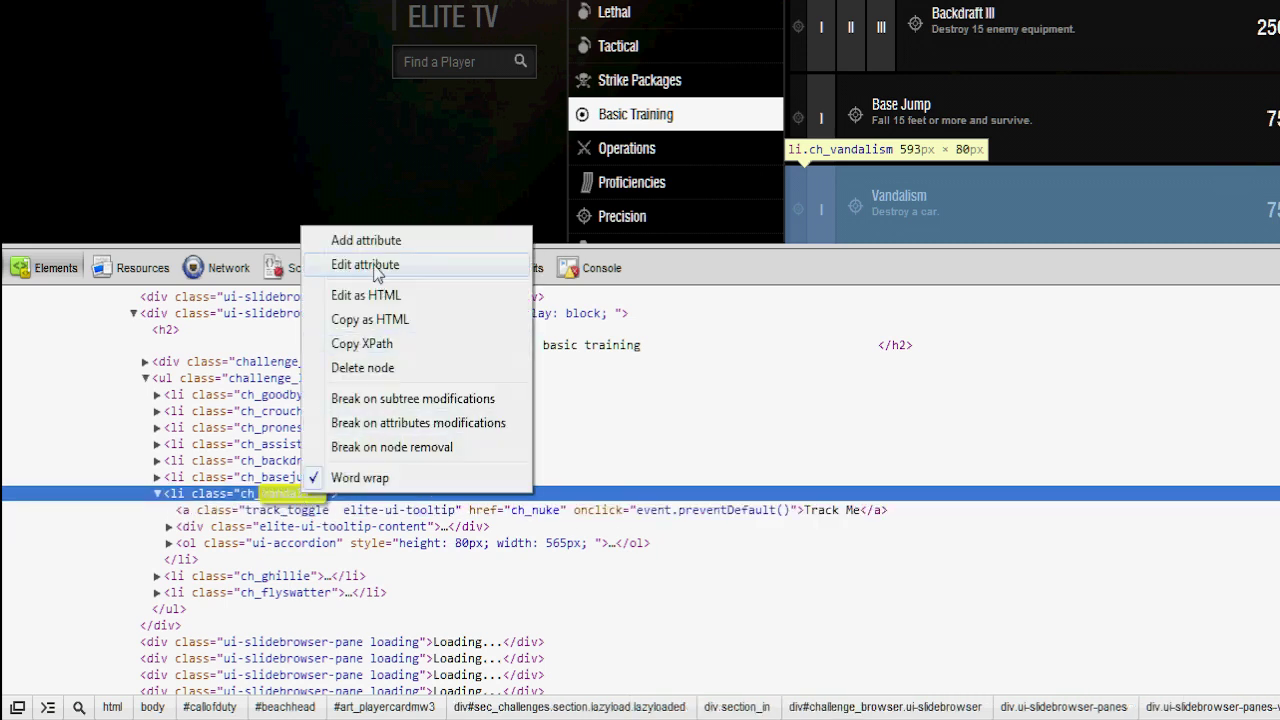
click(376, 266)
key(BackSpace)
key(BackSpace)
key(BackSpace)
key(BackSpace)
key(BackSpace)
key(BackSpace)
key(BackSpace)
key(BackSpace)
key(BackSpace)
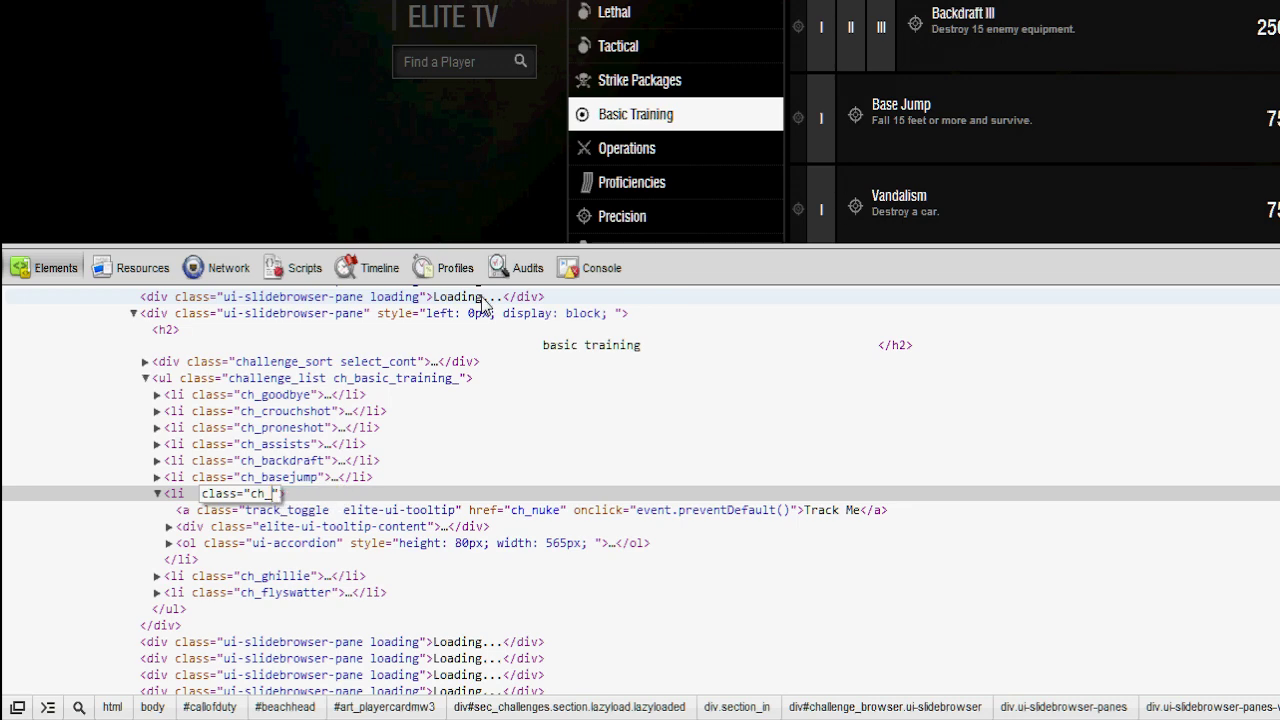
text(nuke)
key(Return)
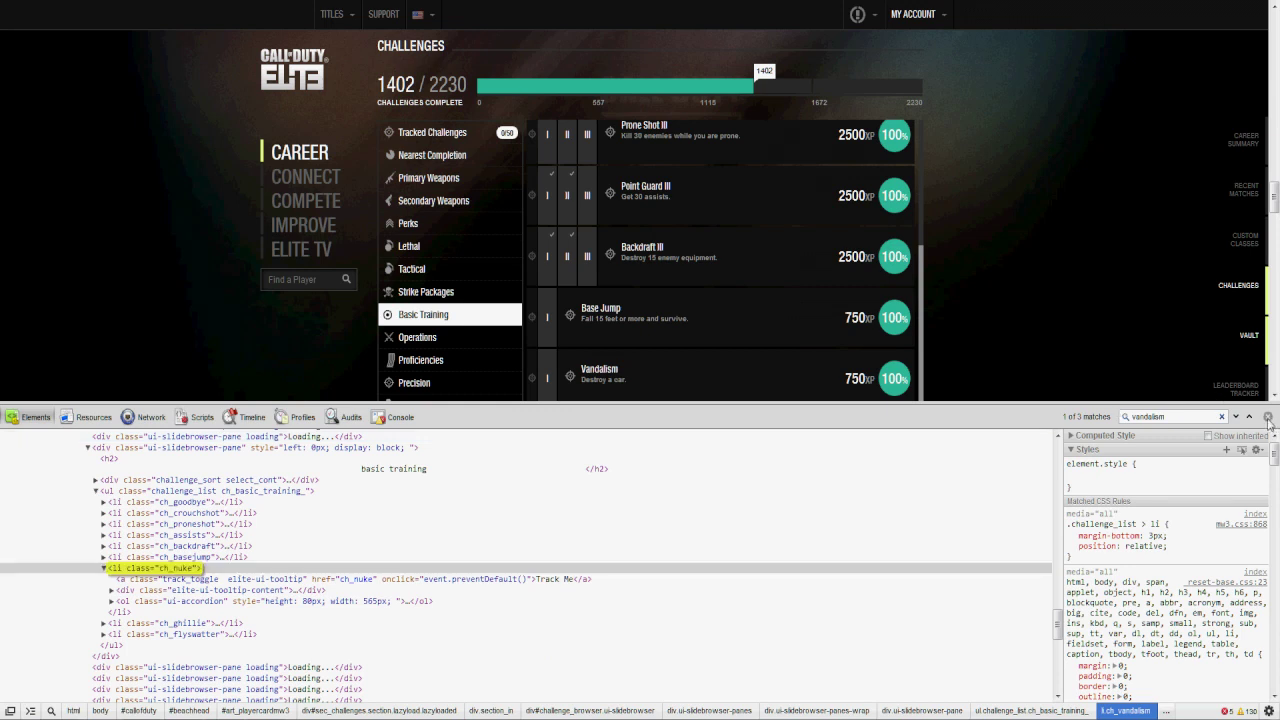
Close the inspector, track the edited Vandalism challenge and view tier V of the challenge listed under Tracked Challenges
click(1267, 417)
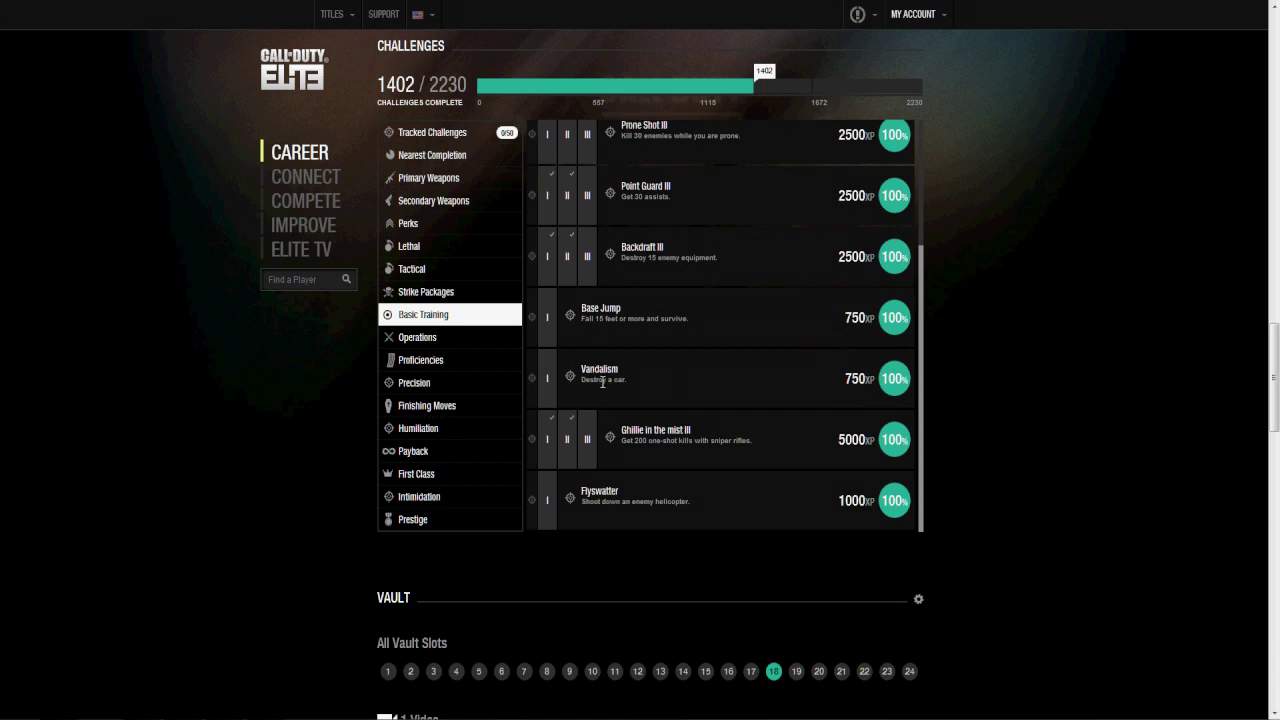
click(531, 385)
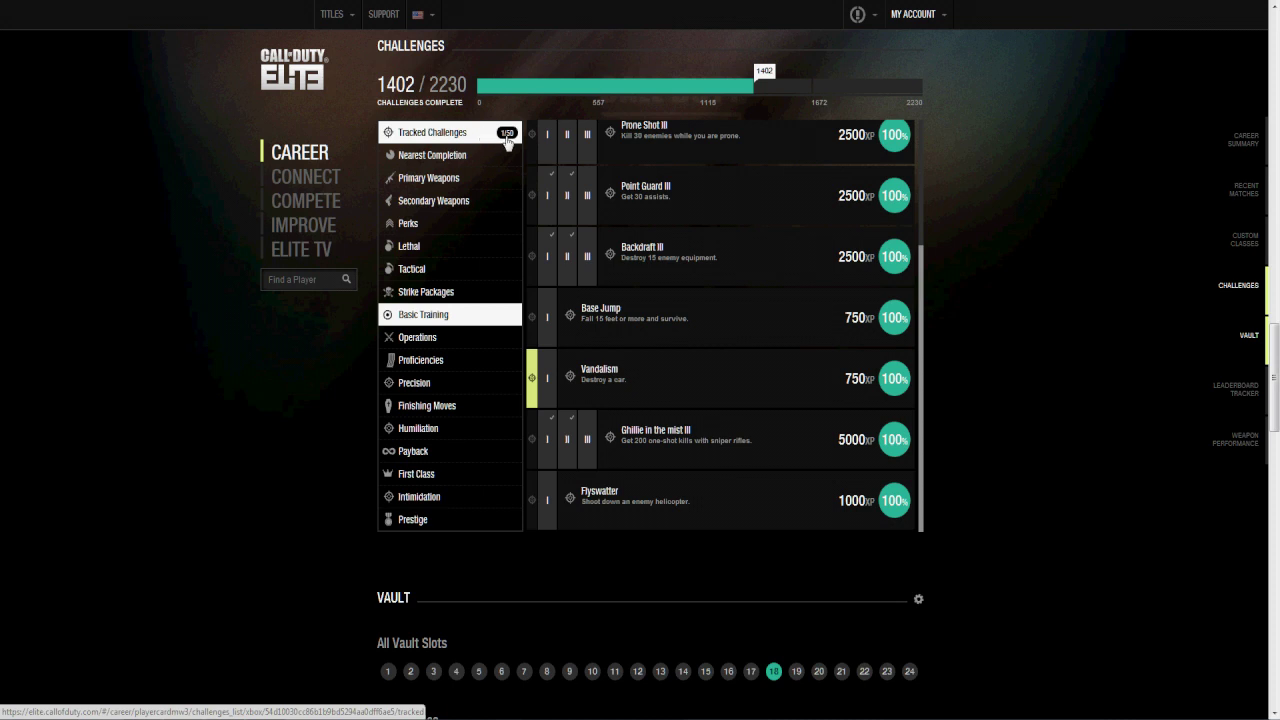
click(436, 135)
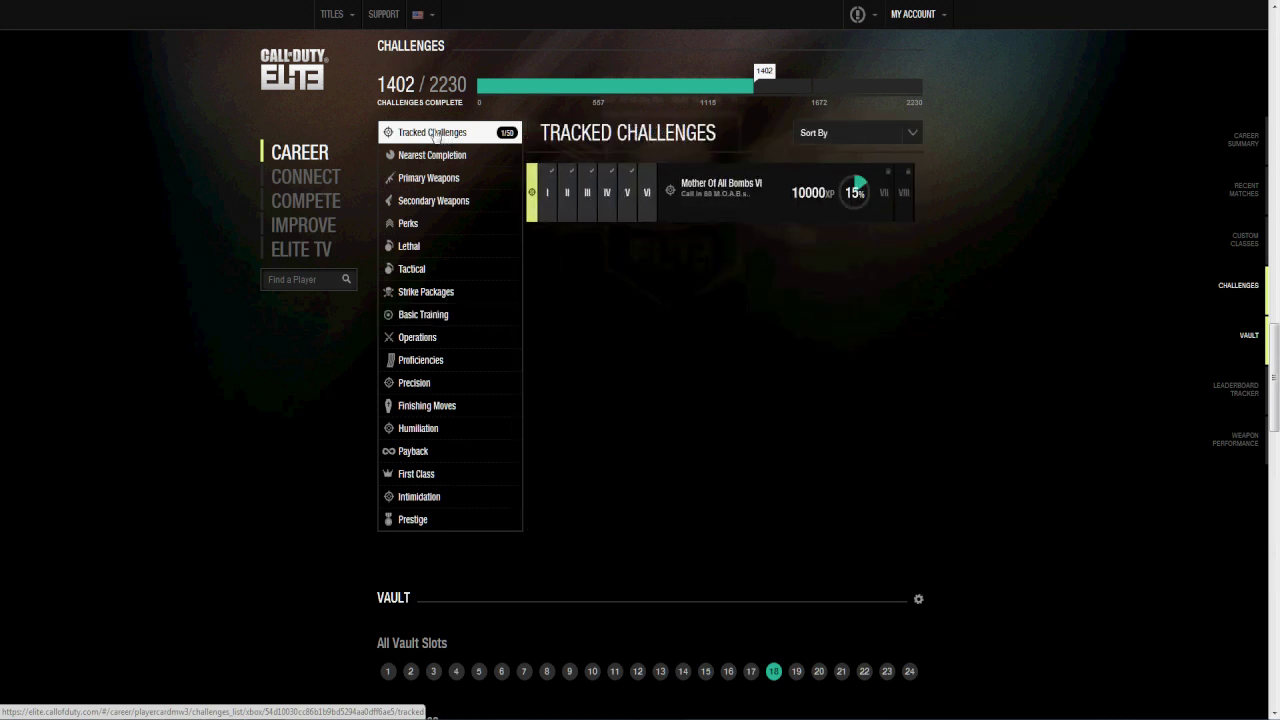
click(631, 200)
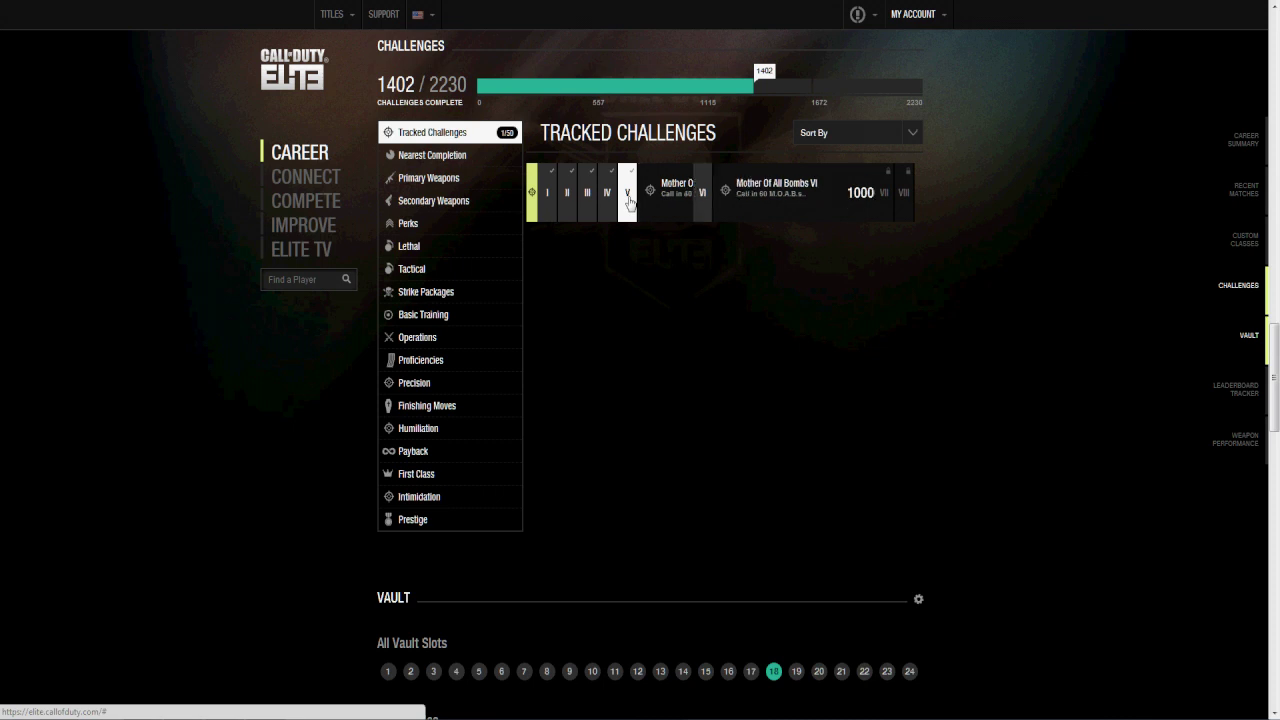